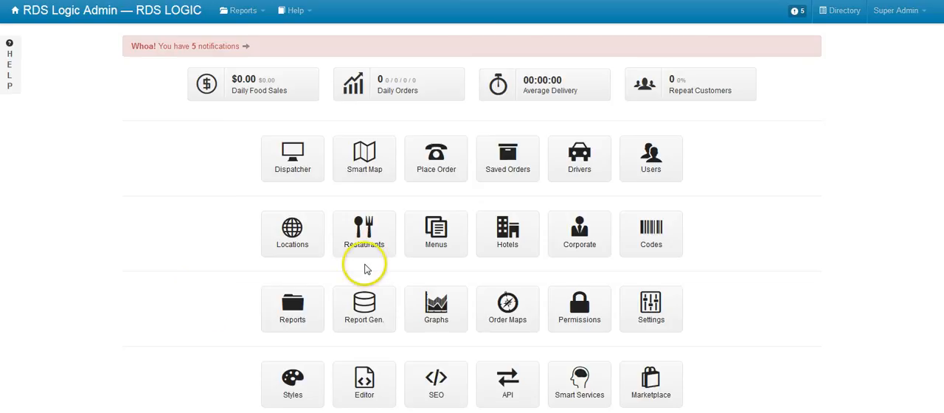
Step: Open the additional charges settings of the restaurant "Restaurant A - TZ 4 Miles Max, 1 over 2"
{"action": "left_click", "coordinate": [371, 254]}
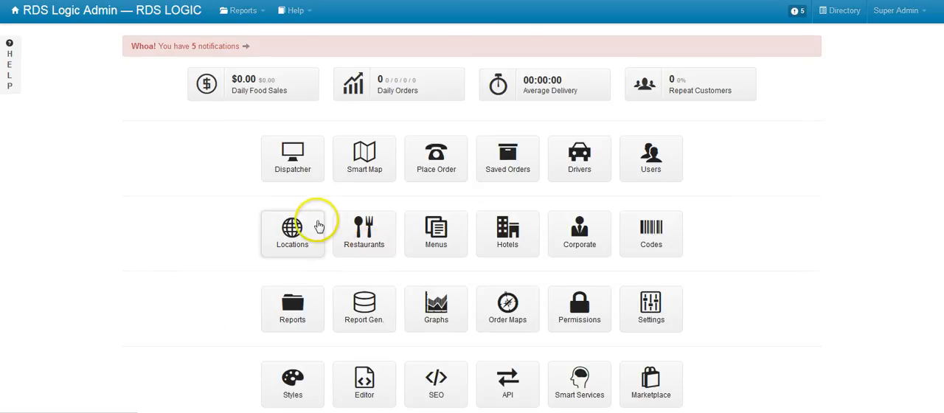
{"action": "left_click", "coordinate": [254, 144]}
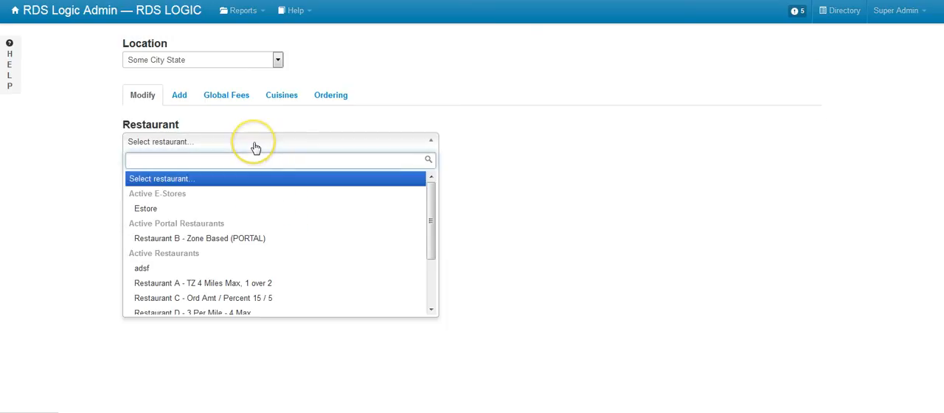
{"action": "left_click", "coordinate": [242, 283]}
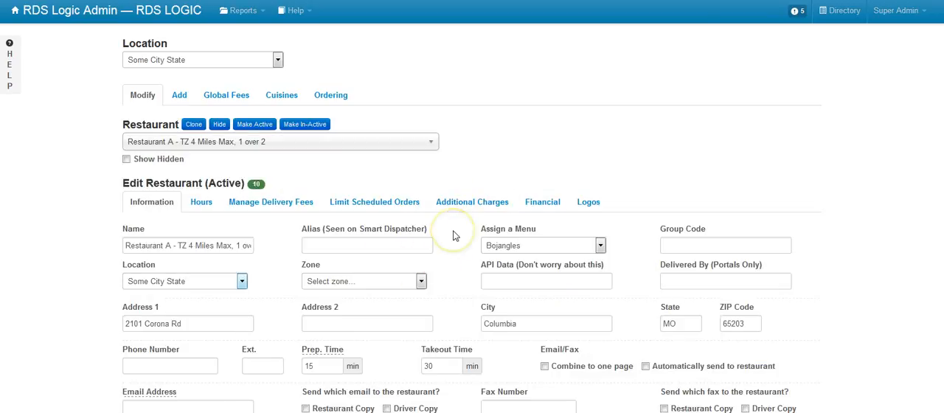
{"action": "left_click", "coordinate": [457, 210]}
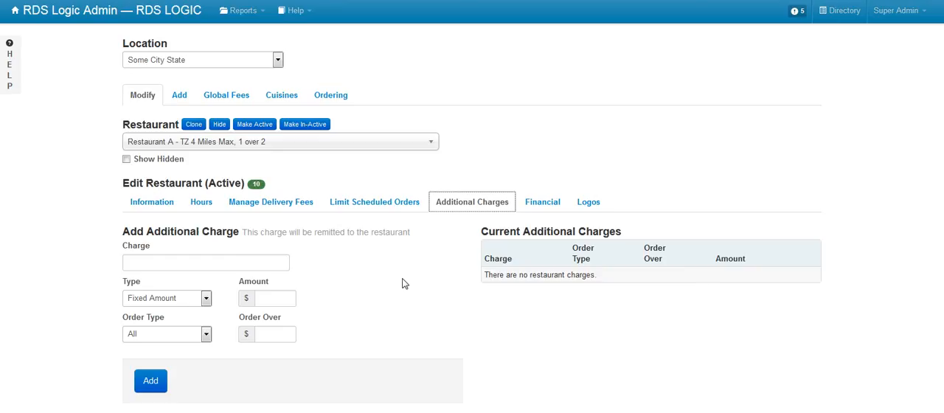
Step: Name the new additional charge "Test Per Item Charge" and set its type to Per Item
{"action": "left_click", "coordinate": [255, 261]}
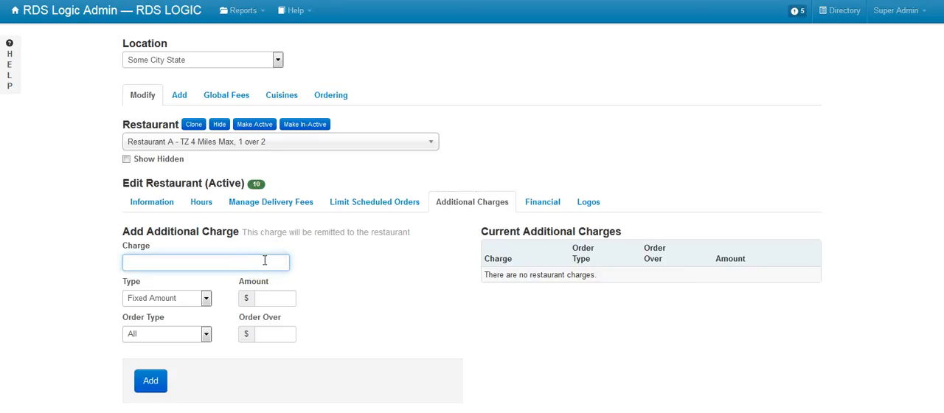
{"action": "type", "text": "Test Per Item Charge"}
{"action": "key", "text": "Tab"}
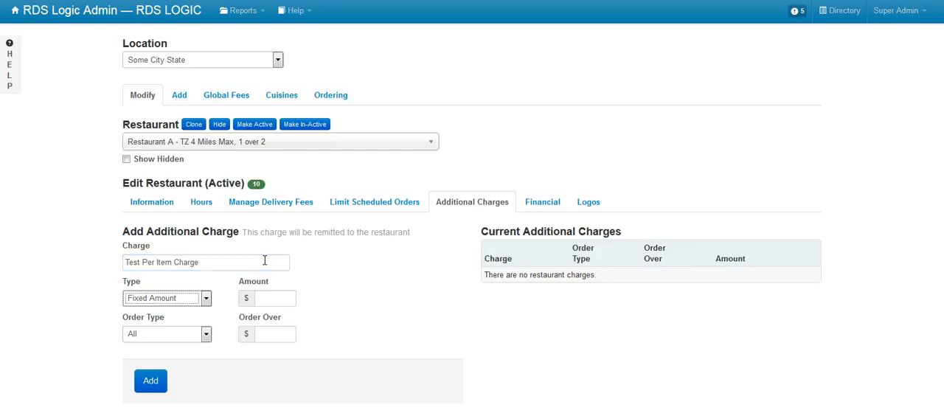
{"action": "left_click", "coordinate": [206, 298]}
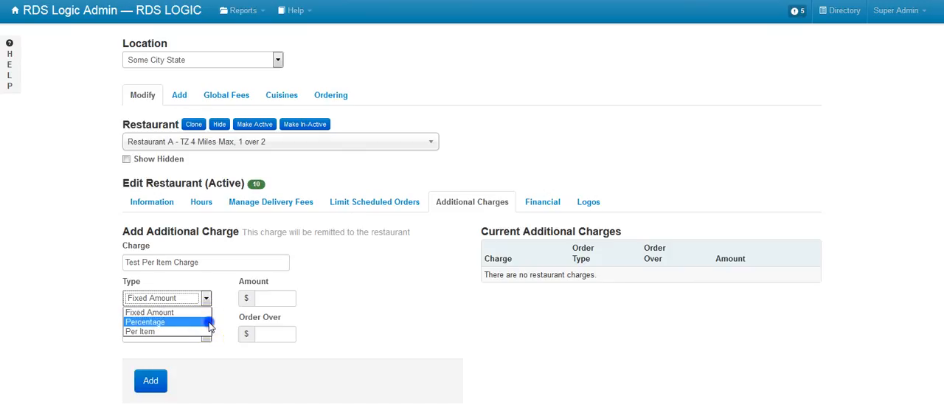
{"action": "left_click", "coordinate": [209, 323]}
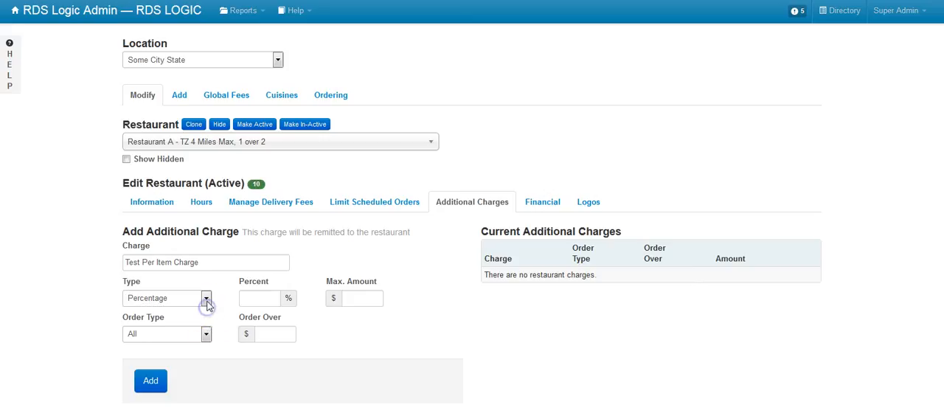
{"action": "left_click", "coordinate": [207, 298]}
{"action": "left_click", "coordinate": [186, 331]}
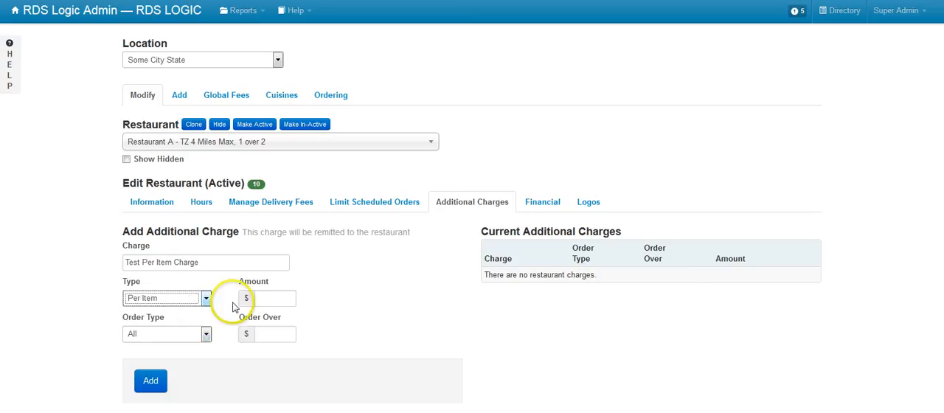
Step: Set the per-item amount to $0.25 and add the charge for all order types with no order-over value
{"action": "left_click", "coordinate": [274, 297]}
{"action": "type", "text": "0.25"}
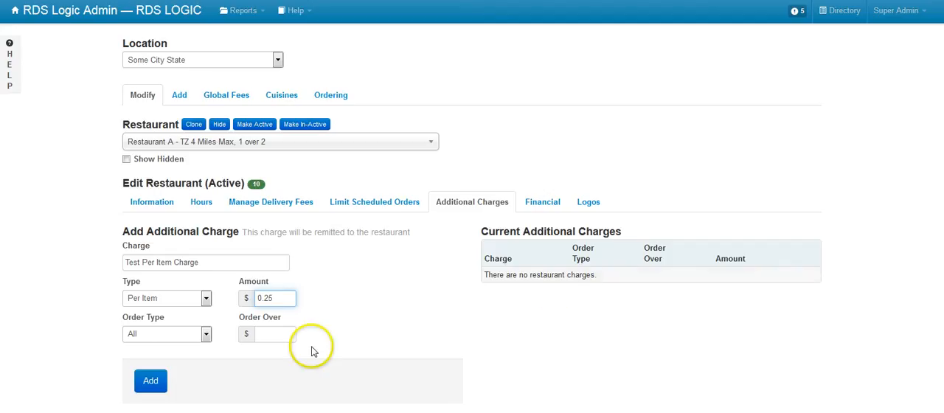
{"action": "left_click", "coordinate": [267, 336]}
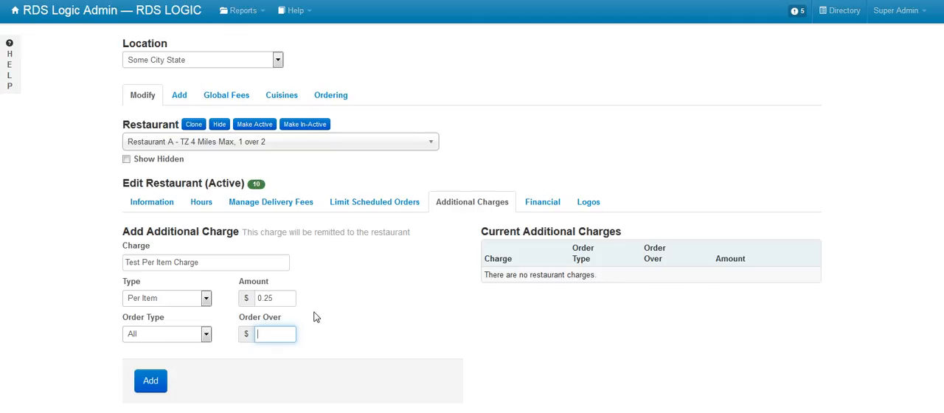
{"action": "left_click", "coordinate": [206, 334]}
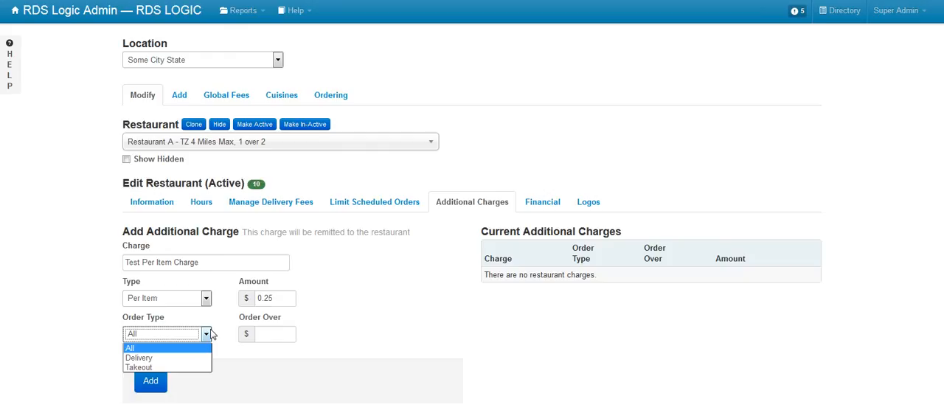
{"action": "left_click", "coordinate": [222, 329]}
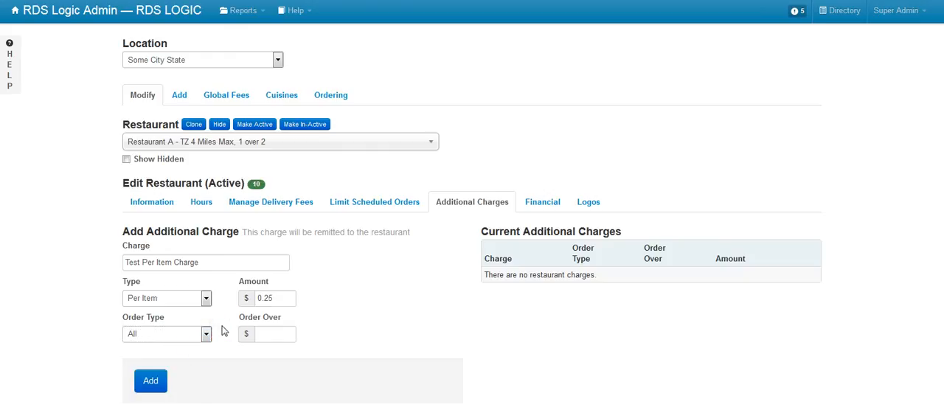
{"action": "left_click", "coordinate": [155, 380]}
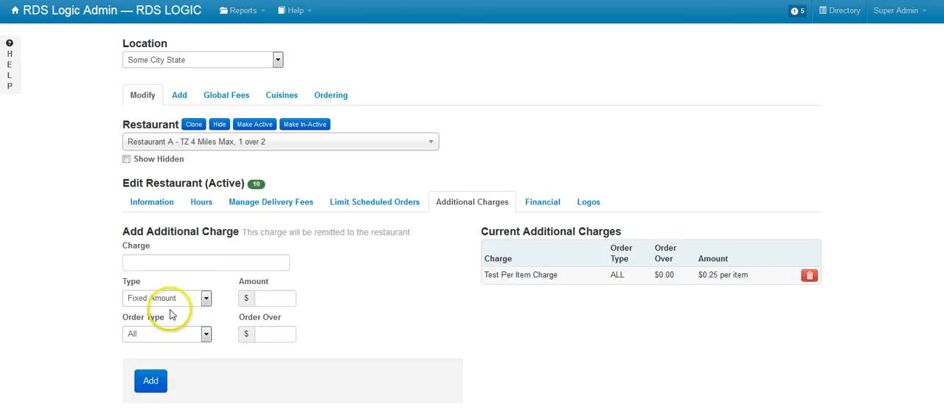
Step: Add a fixed-amount charge named "Test Fixed Amount" of $5 for all order types
{"action": "left_click", "coordinate": [167, 263]}
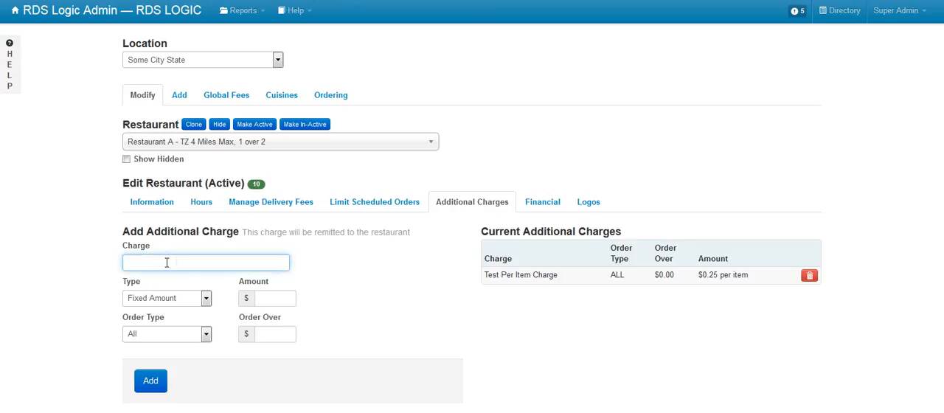
{"action": "type", "text": "Test P"}
{"action": "type", "text": "e"}
{"action": "key", "text": "BackSpace"}
{"action": "key", "text": "BackSpace"}
{"action": "type", "text": "Fixed Amount"}
{"action": "key", "text": "Tab"}
{"action": "key", "text": "Tab"}
{"action": "type", "text": "5"}
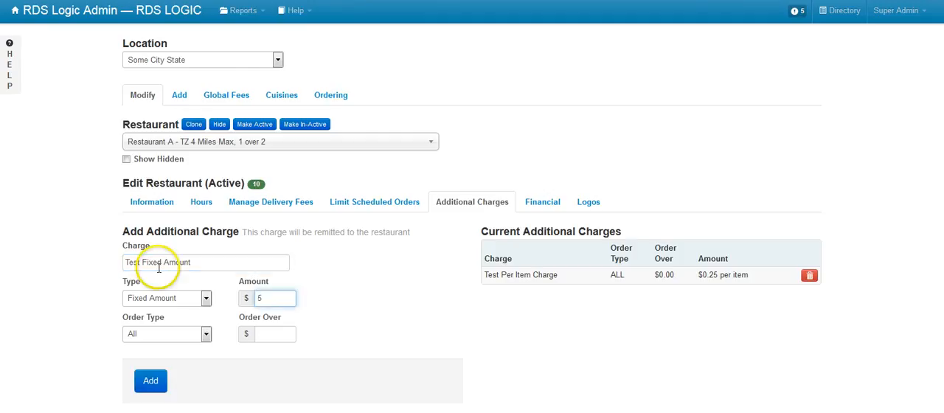
{"action": "left_click", "coordinate": [157, 380]}
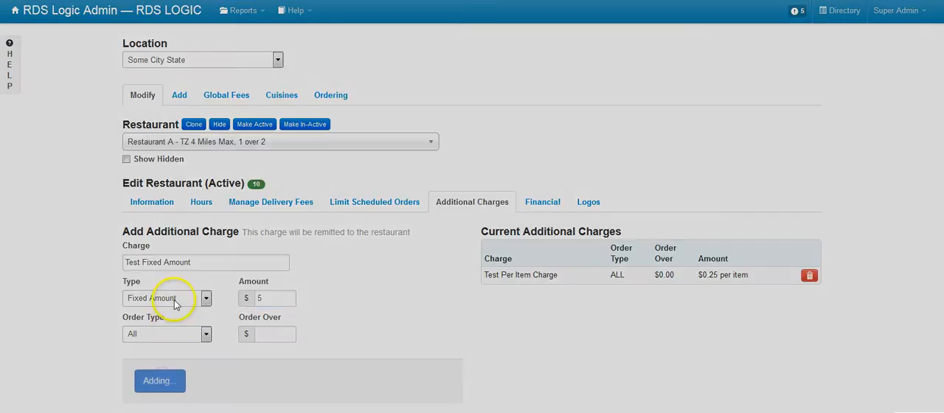
Step: Name another additional charge "Test Percentage Fee over $10.00" and set its type to Percentage
{"action": "left_click", "coordinate": [196, 261]}
{"action": "type", "text": "P"}
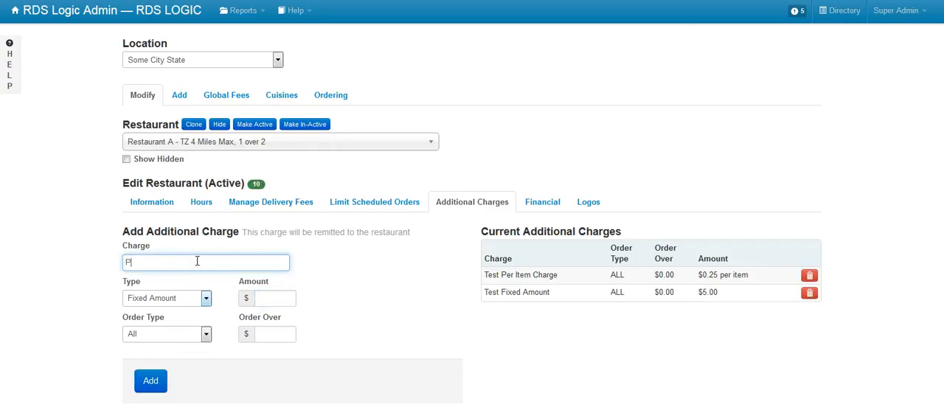
{"action": "type", "text": "er"}
{"action": "key", "text": "BackSpace"}
{"action": "key", "text": "BackSpace"}
{"action": "key", "text": "BackSpace"}
{"action": "type", "text": "Test Percentage Fee over $10 "}
{"action": "type", "text": "00"}
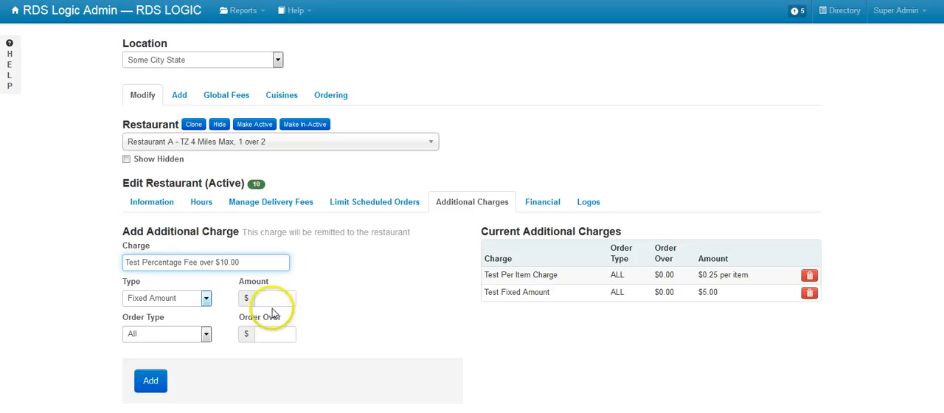
{"action": "left_click", "coordinate": [186, 300]}
{"action": "left_click", "coordinate": [177, 327]}
Step: Set the charge to 10 percent with a $15 maximum for orders over $10, and add it
{"action": "left_click", "coordinate": [255, 298]}
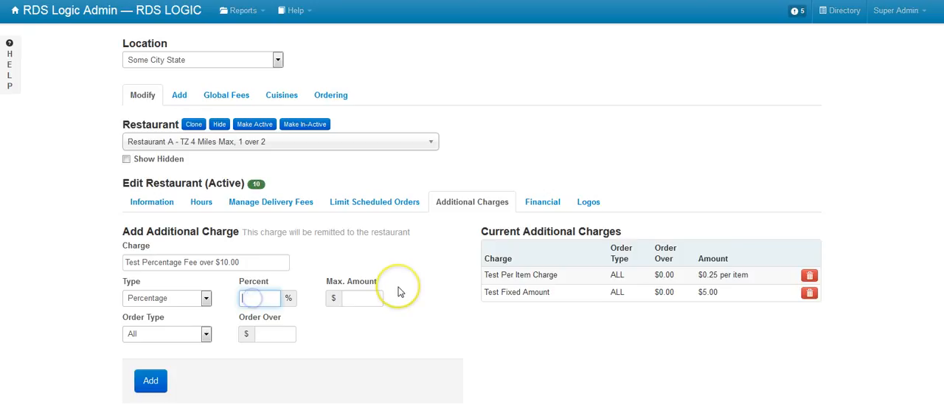
{"action": "type", "text": "10"}
{"action": "left_click", "coordinate": [372, 295]}
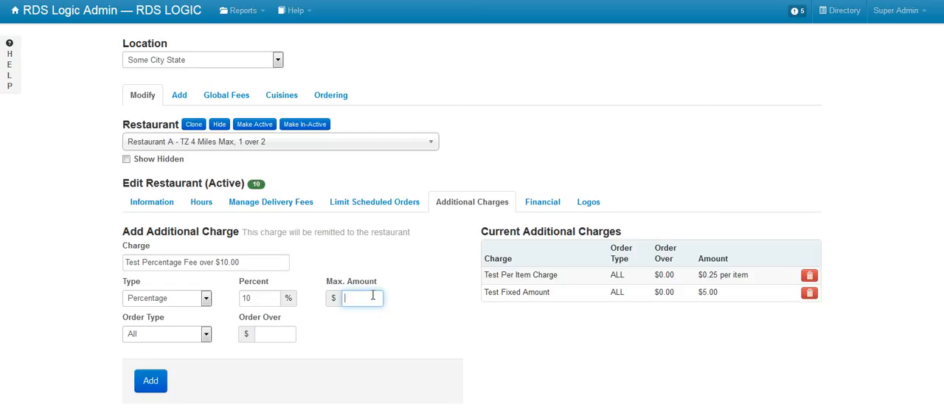
{"action": "type", "text": "15"}
{"action": "left_click", "coordinate": [284, 334]}
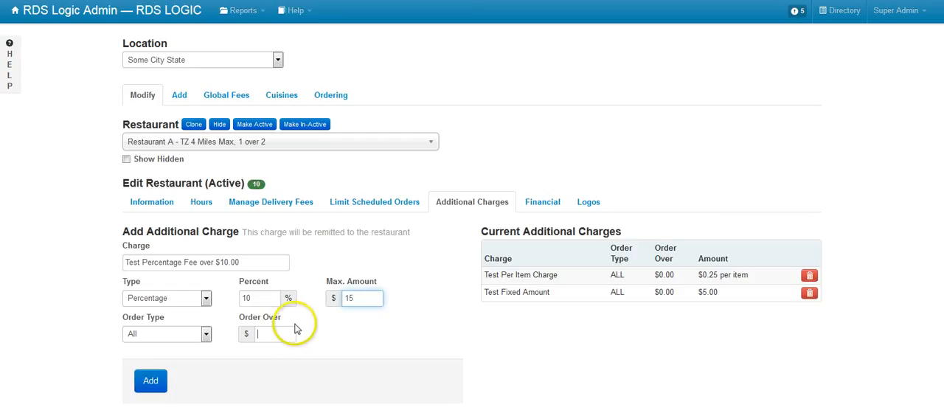
{"action": "type", "text": "10"}
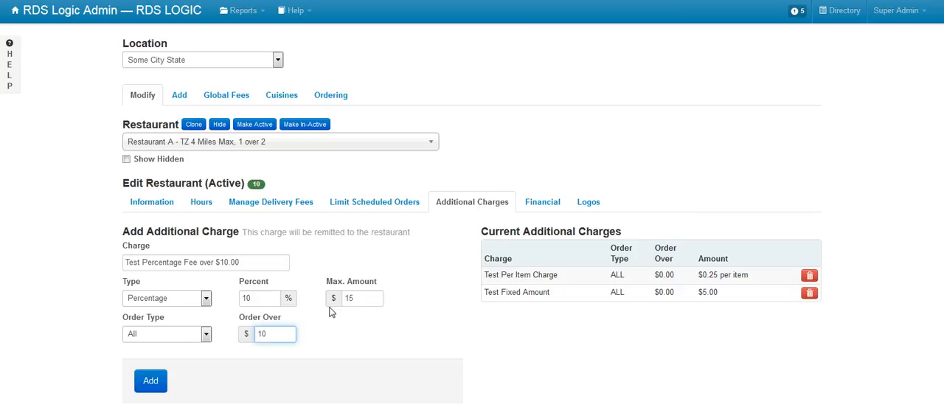
{"action": "left_click", "coordinate": [152, 382]}
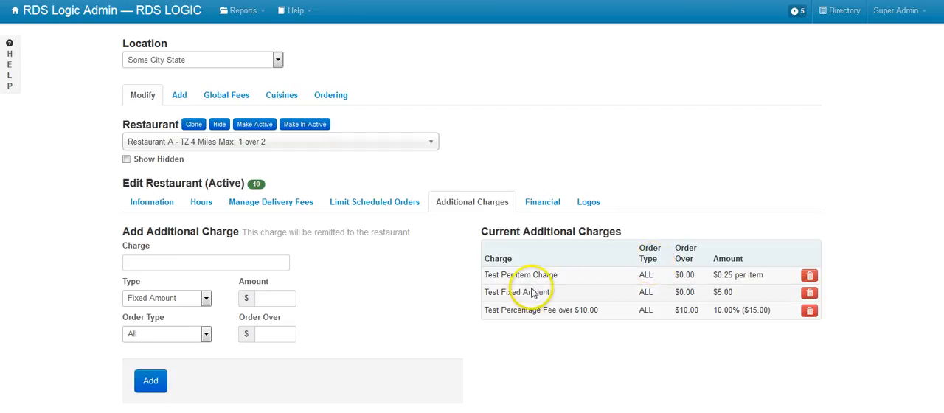
Step: Review the restaurant's financial settings, including the additional charges tax rate, and return to its additional charges
{"action": "left_click", "coordinate": [537, 214]}
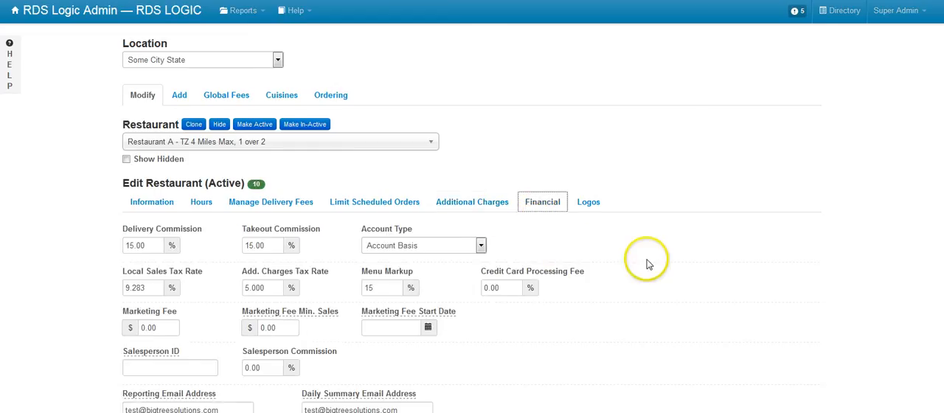
{"action": "scroll", "coordinate": [645, 261], "scroll_direction": "down", "scroll_amount": 1}
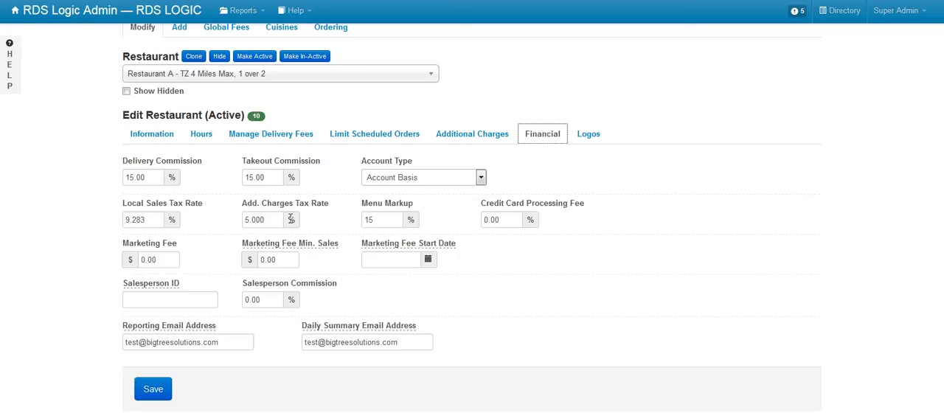
{"action": "left_click", "coordinate": [647, 240]}
{"action": "scroll", "coordinate": [646, 246], "scroll_direction": "up", "scroll_amount": 2}
{"action": "left_click", "coordinate": [491, 205]}
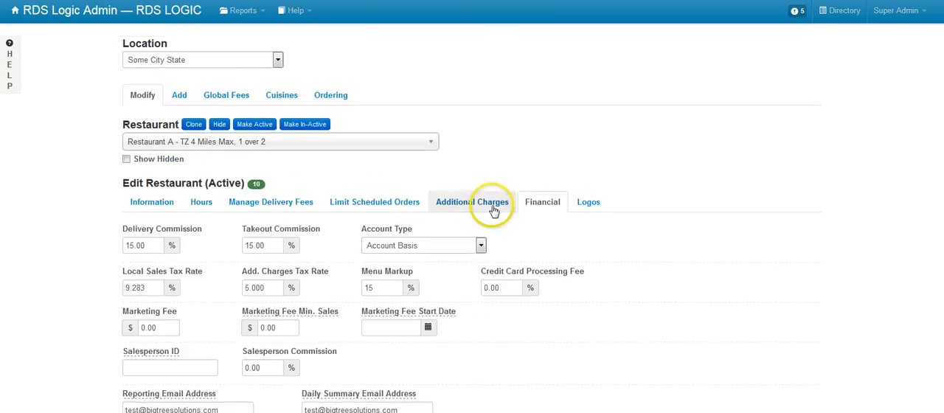
{"action": "left_click", "coordinate": [603, 185]}
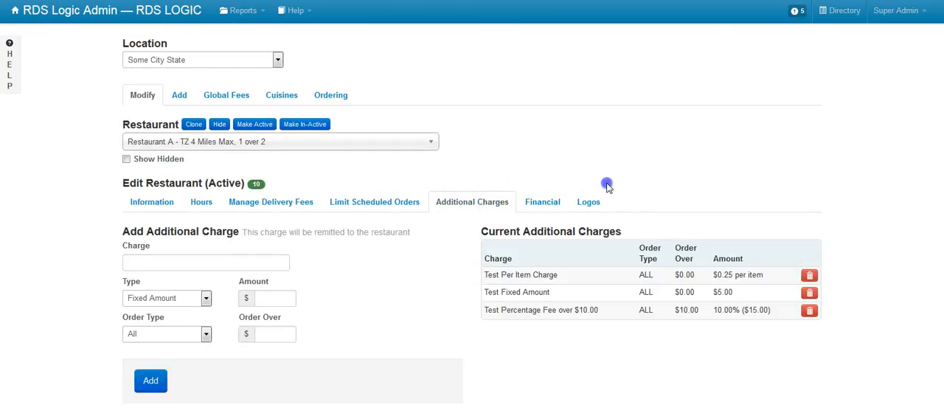
Step: Switch to the Foodber ordering site and open the menu of Restaurant A
{"action": "left_click", "coordinate": [394, 88]}
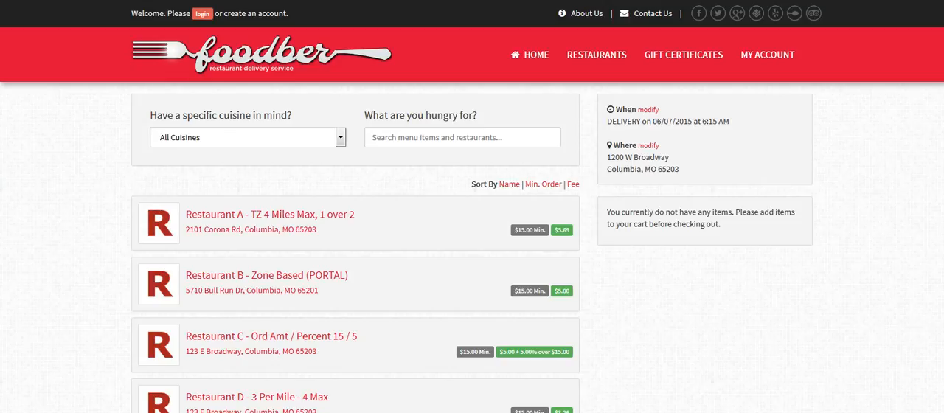
{"action": "left_click", "coordinate": [324, 215]}
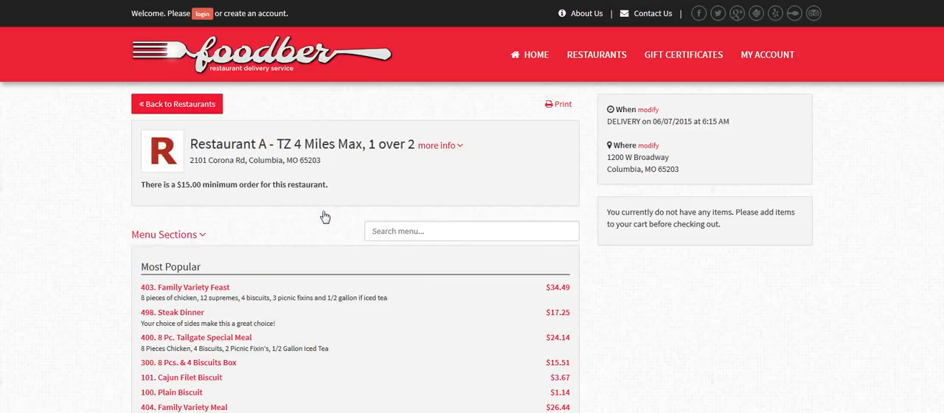
{"action": "scroll", "coordinate": [323, 214], "scroll_direction": "down", "scroll_amount": 3}
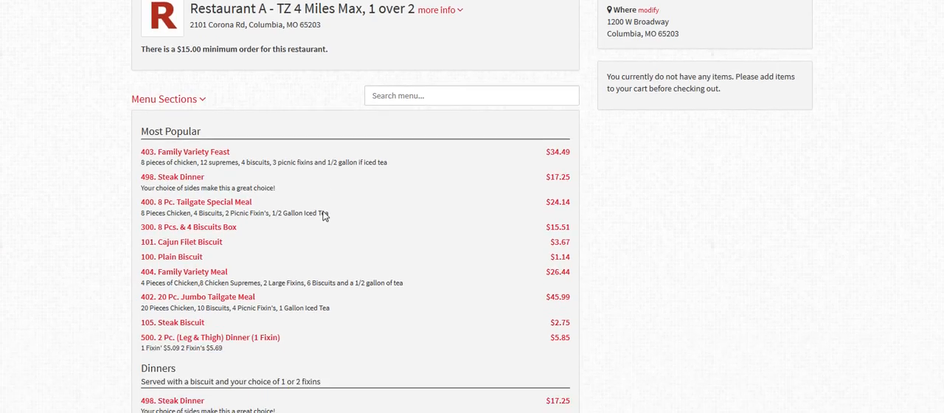
Step: Add one 101. Cajun Filet Biscuit with the Add Egg extra to the cart
{"action": "left_click", "coordinate": [282, 236]}
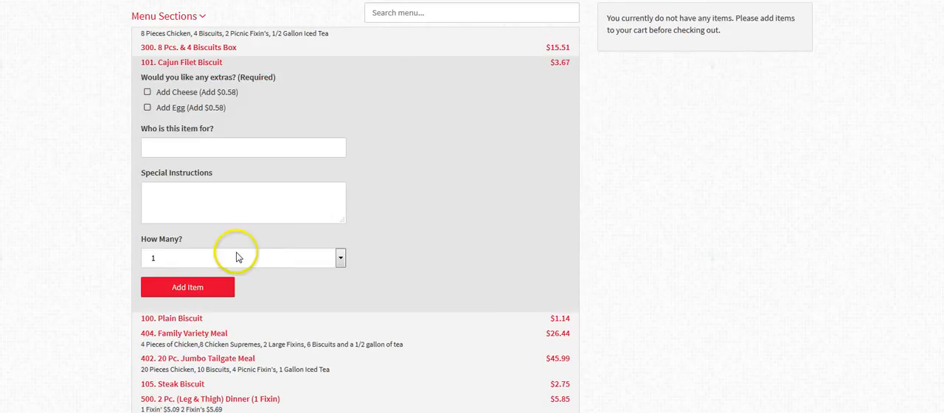
{"action": "left_click", "coordinate": [194, 111]}
{"action": "left_click", "coordinate": [190, 288]}
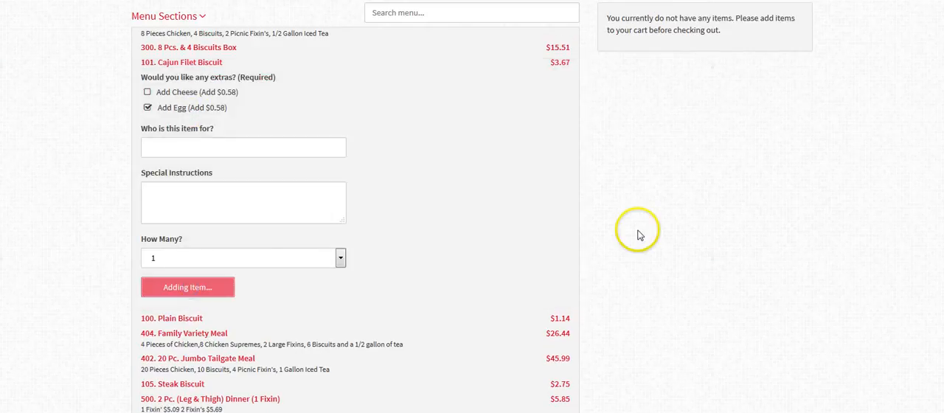
Step: Check the Test Per Item Charge and Test Fixed Amount lines in the cart summary
{"action": "scroll", "coordinate": [676, 185], "scroll_direction": "up", "scroll_amount": 1}
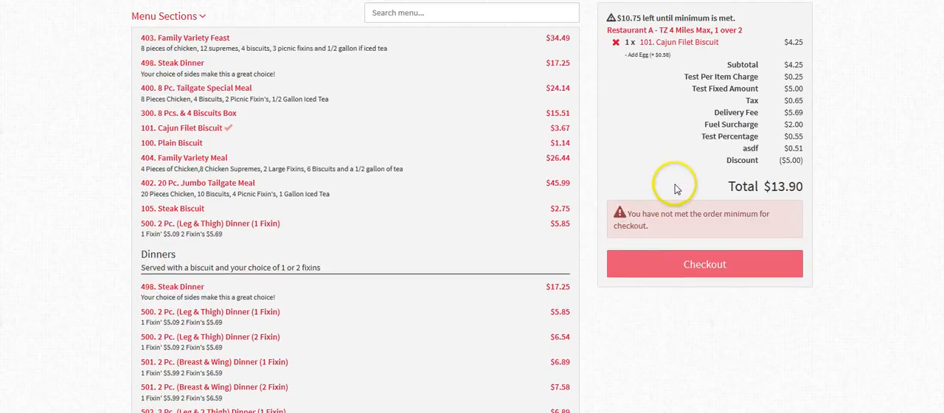
{"action": "left_click_drag", "start_coordinate": [783, 77], "coordinate": [810, 90]}
{"action": "left_click", "coordinate": [810, 76]}
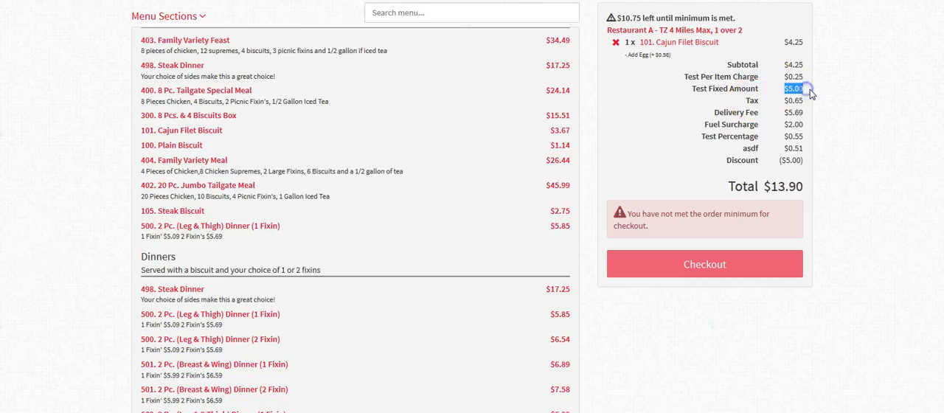
Step: Change the quantity of the 101. Cajun Filet Biscuit in the cart to 2 and save the item
{"action": "left_click", "coordinate": [839, 134]}
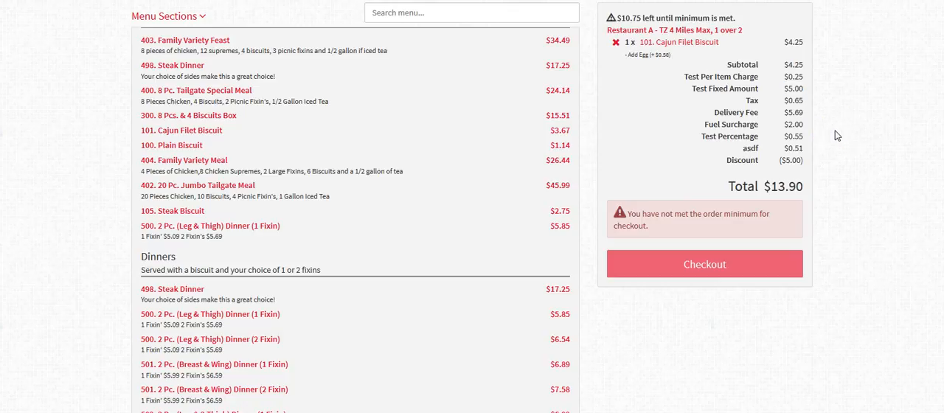
{"action": "left_click", "coordinate": [663, 48]}
{"action": "left_click", "coordinate": [640, 222]}
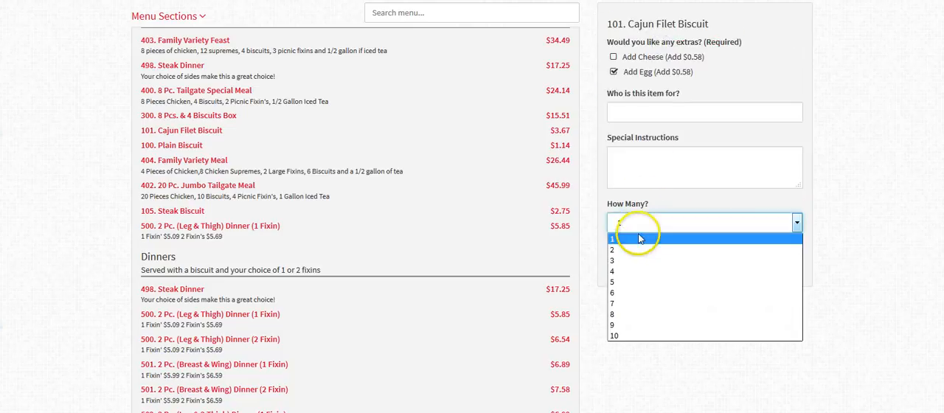
{"action": "left_click", "coordinate": [637, 247]}
{"action": "left_click", "coordinate": [638, 264]}
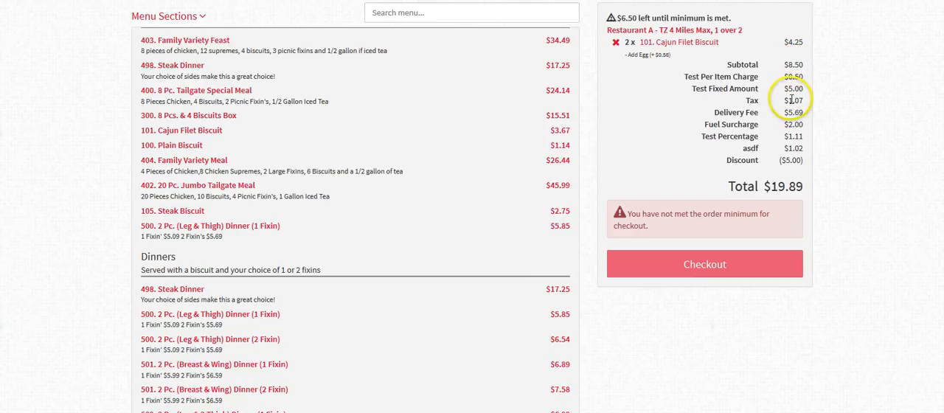
Step: Raise the cart's Cajun Filet Biscuit quantity to 3 and check the subtotal against the Test Percentage Fee over $10.00
{"action": "left_click", "coordinate": [706, 44]}
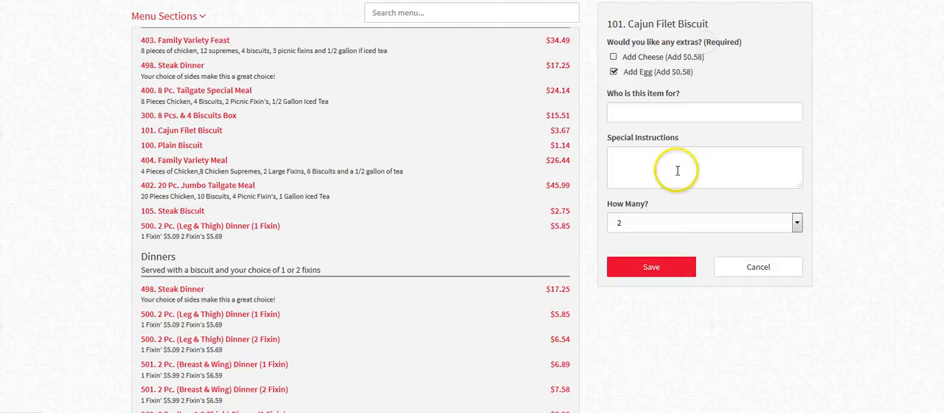
{"action": "left_click", "coordinate": [660, 221]}
{"action": "left_click", "coordinate": [654, 266]}
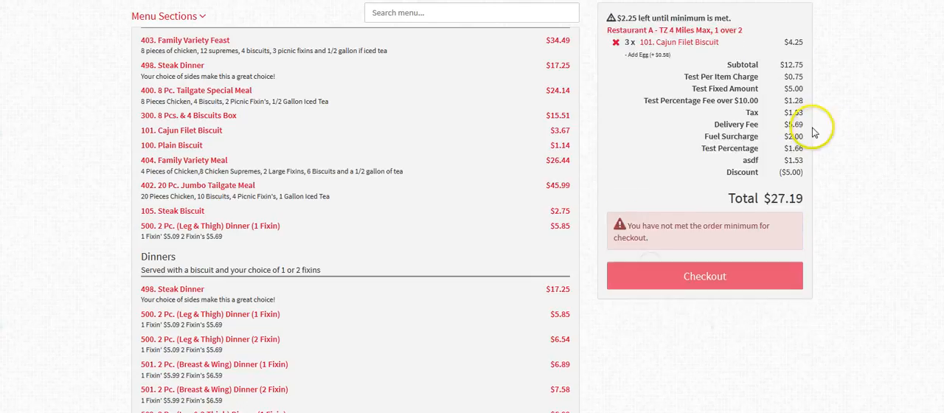
{"action": "left_click", "coordinate": [788, 64]}
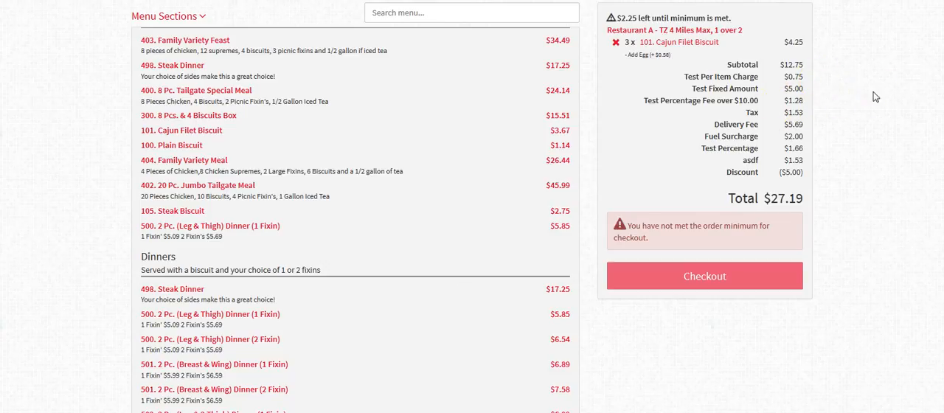
Step: Set the quantity of the Cajun Filet Biscuit in the cart to 10 and save it
{"action": "left_click", "coordinate": [712, 42]}
{"action": "left_click", "coordinate": [676, 222]}
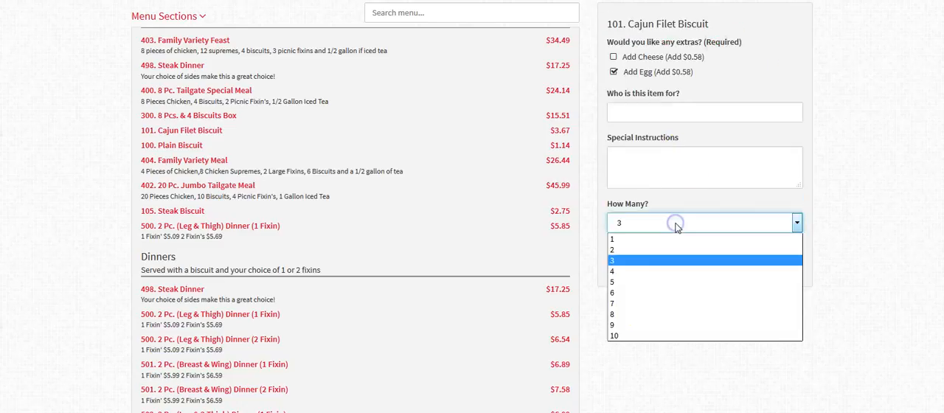
{"action": "left_click", "coordinate": [652, 336]}
{"action": "left_click", "coordinate": [653, 272]}
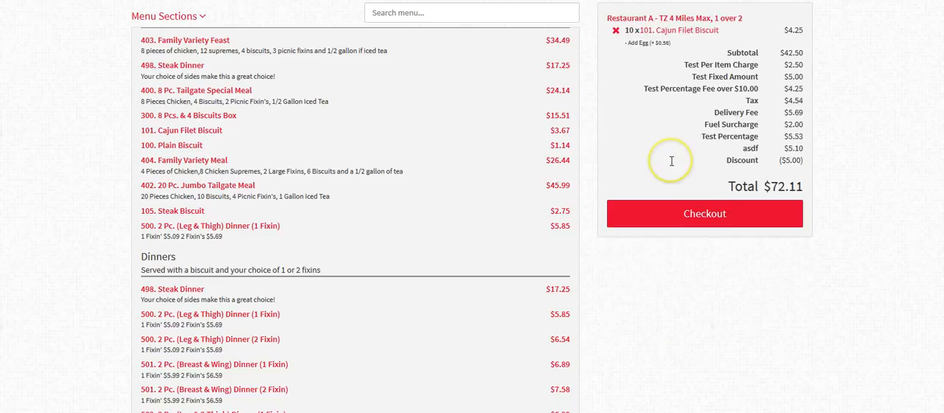
Step: Add one 402. 20 Pc. Jumbo Tailgate Meal with Mashed Potatoes N Gravy and Sweet Tea to the cart
{"action": "left_click", "coordinate": [317, 190]}
{"action": "left_click", "coordinate": [264, 234]}
{"action": "left_click", "coordinate": [252, 262]}
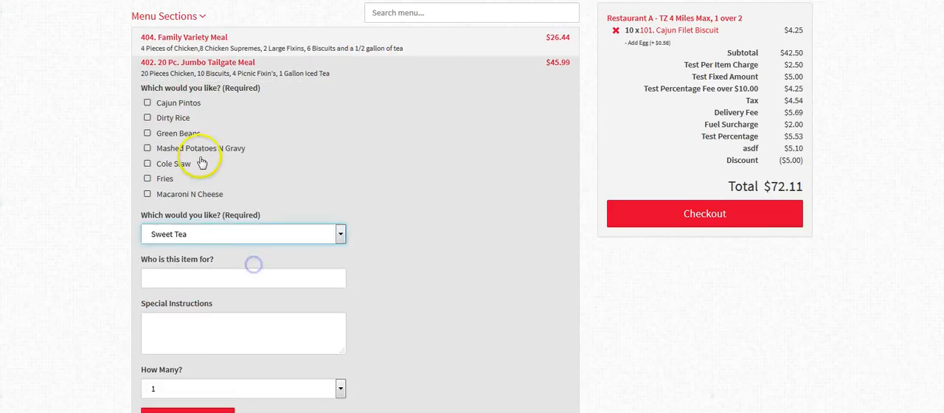
{"action": "left_click", "coordinate": [200, 149]}
{"action": "scroll", "coordinate": [212, 253], "scroll_direction": "down", "scroll_amount": 1}
{"action": "scroll", "coordinate": [212, 253], "scroll_direction": "down", "scroll_amount": 1}
{"action": "left_click", "coordinate": [155, 348]}
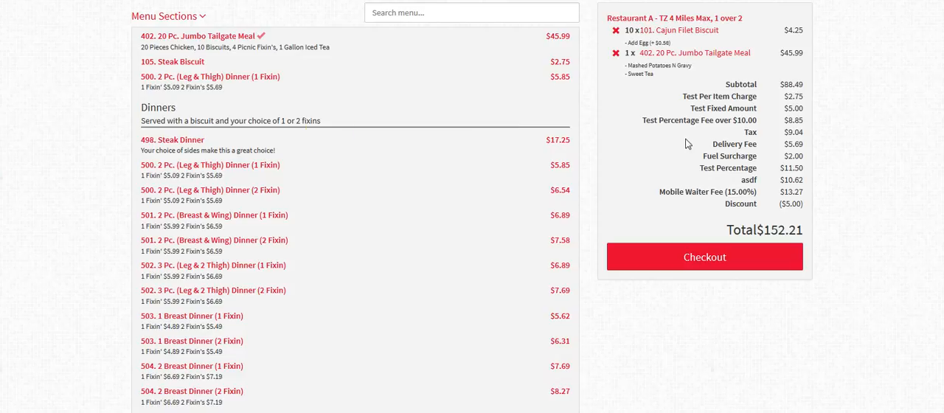
Step: Set the quantity of the 20 Pc. Jumbo Tailgate Meal in the cart to 5 and review the additional charges
{"action": "left_click", "coordinate": [697, 53]}
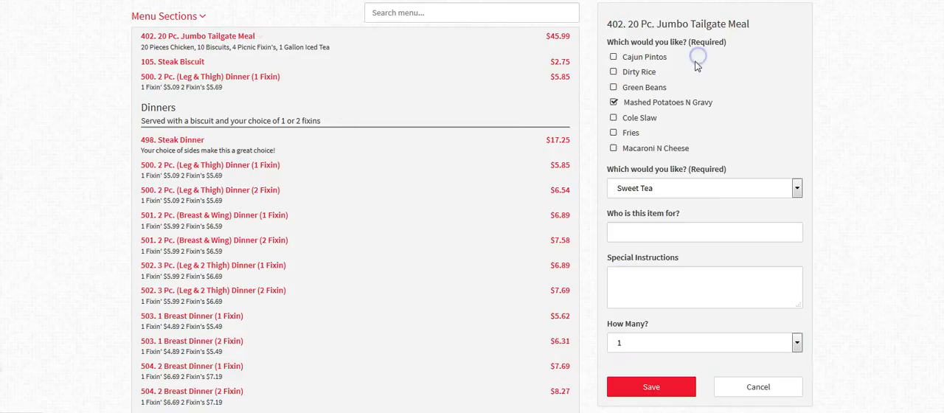
{"action": "left_click", "coordinate": [629, 345]}
{"action": "left_click", "coordinate": [632, 391]}
{"action": "left_click", "coordinate": [638, 396]}
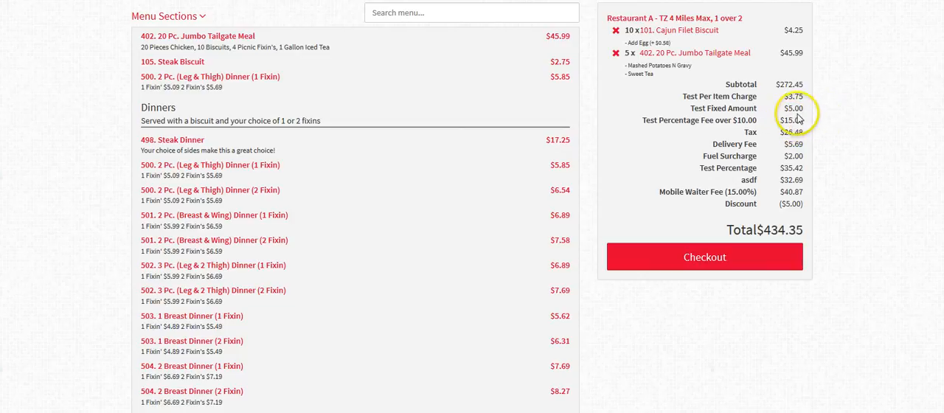
{"action": "scroll", "coordinate": [828, 111], "scroll_direction": "up", "scroll_amount": 1}
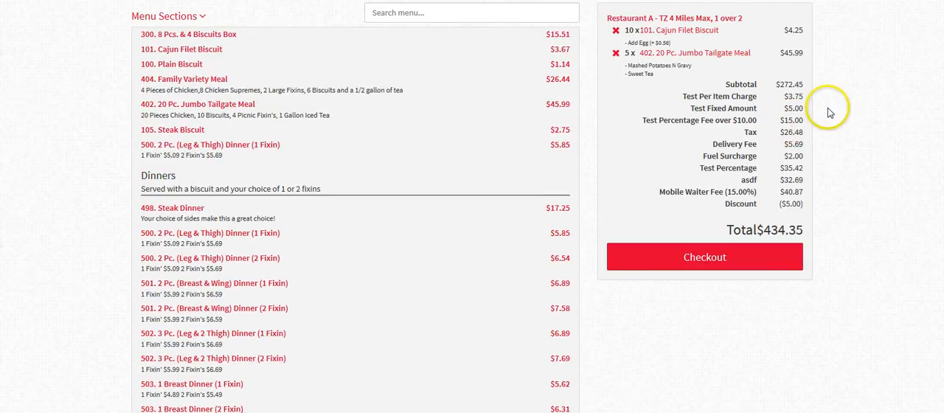